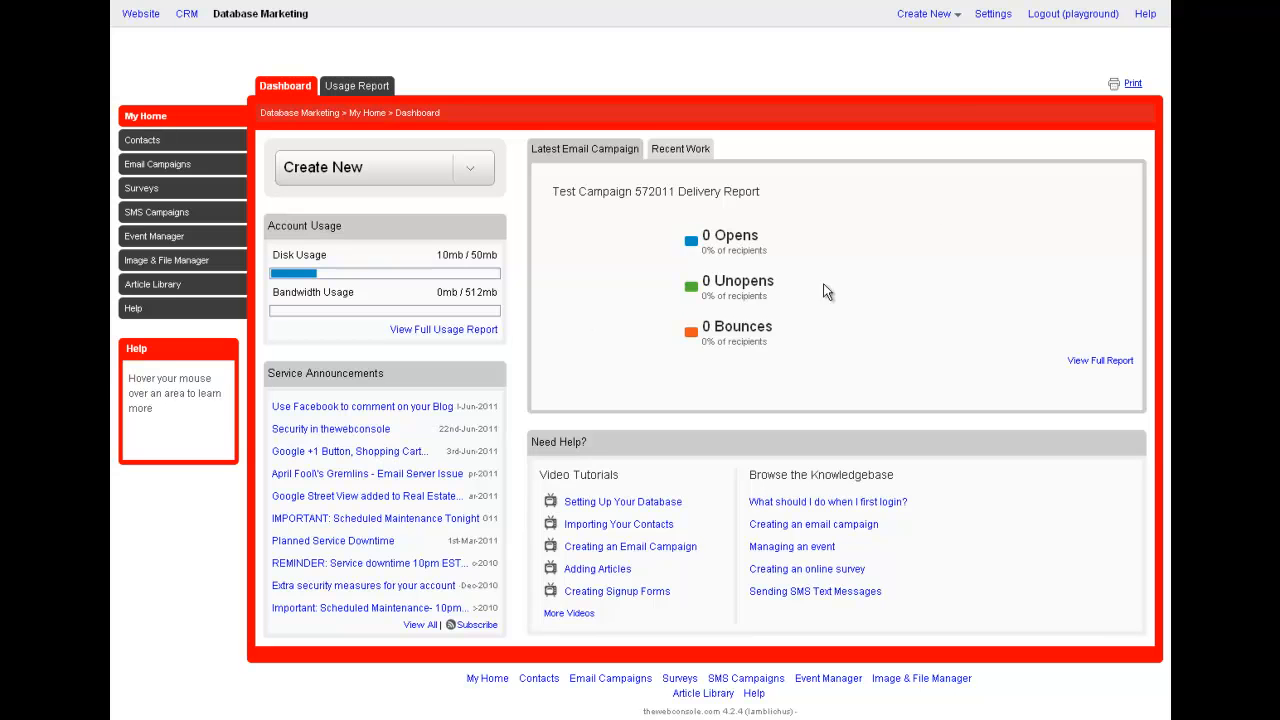
Add a custom field named "Client Service Agreement" in the Contact Database settings.
left_click(993, 16)
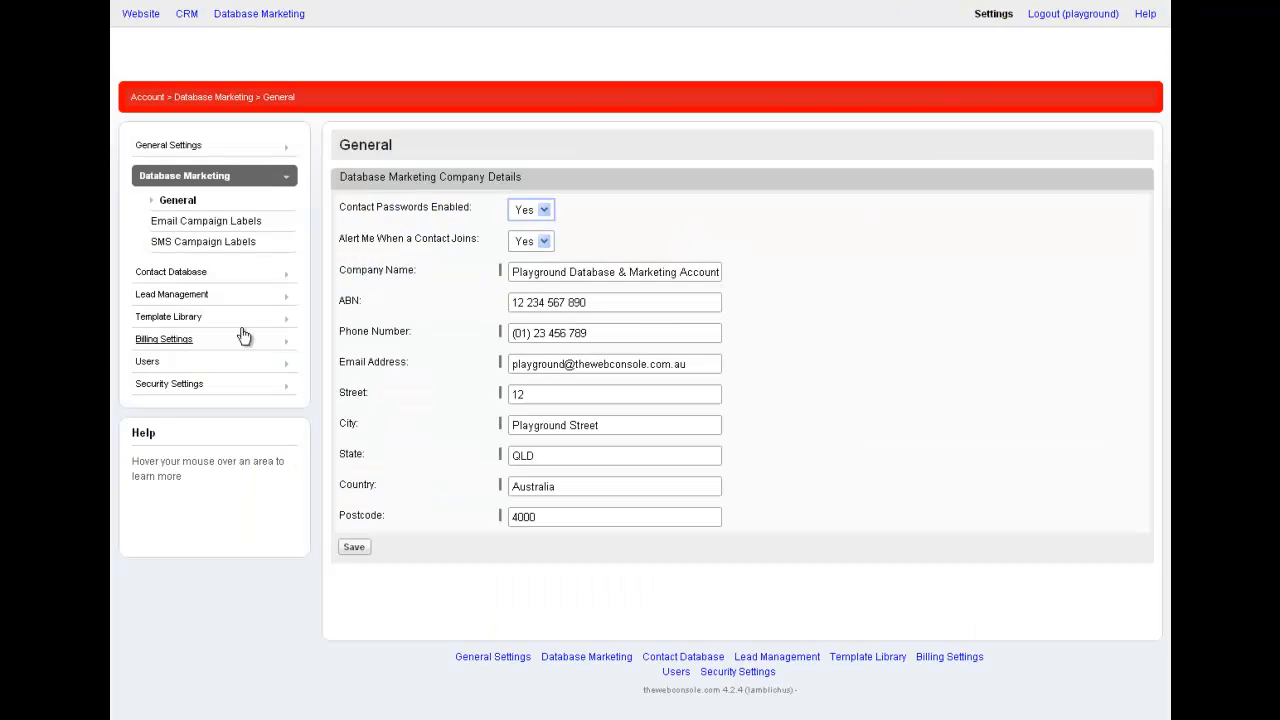
left_click(182, 280)
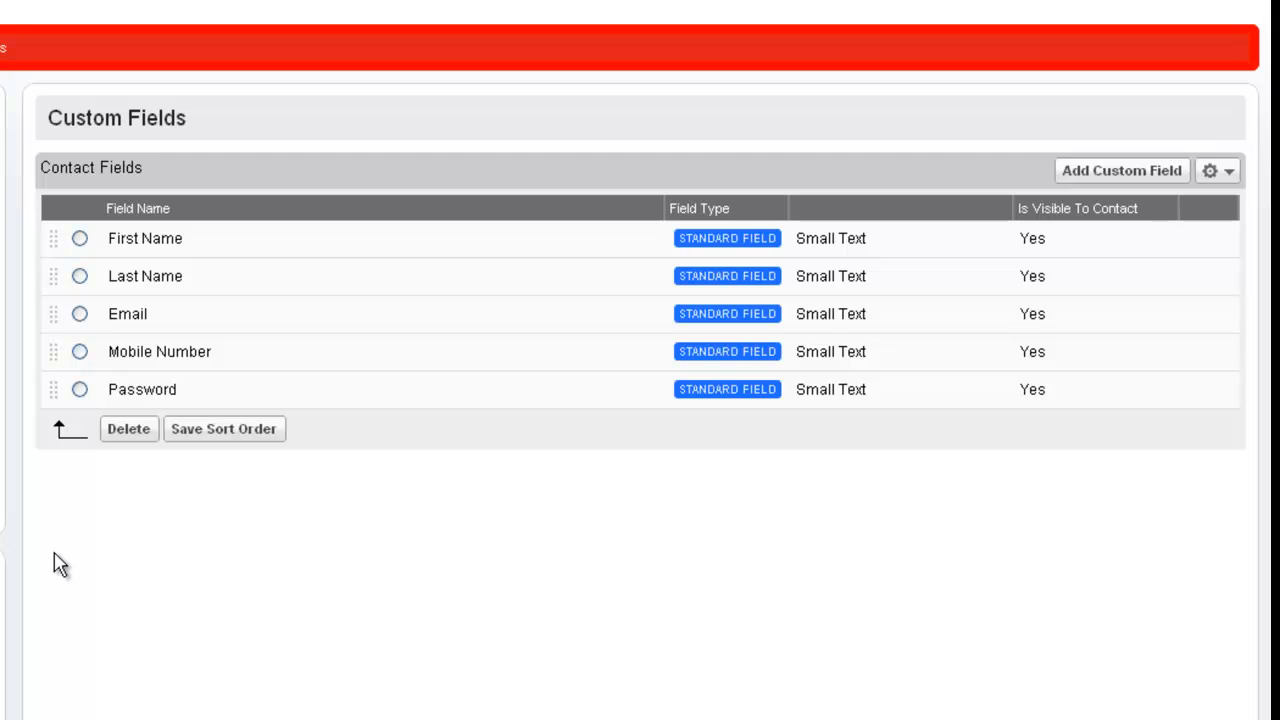
left_click(1165, 172)
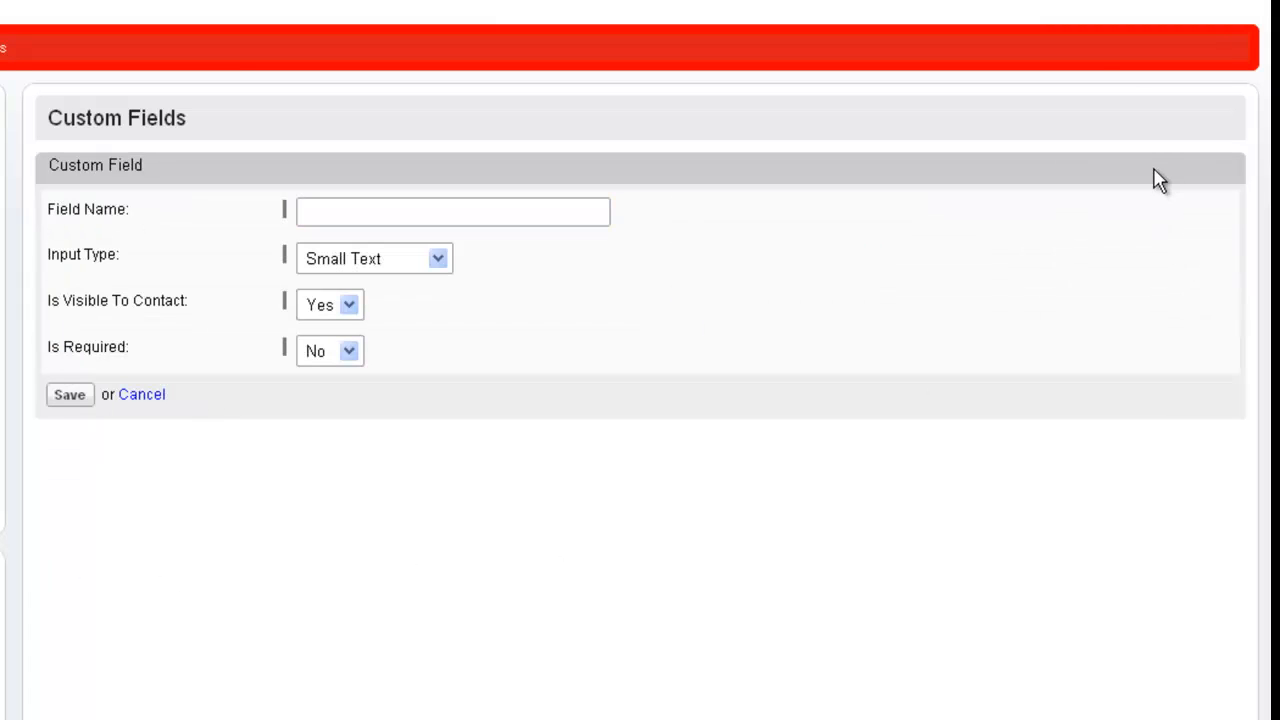
left_click(579, 203)
type("Client Service Agreement")
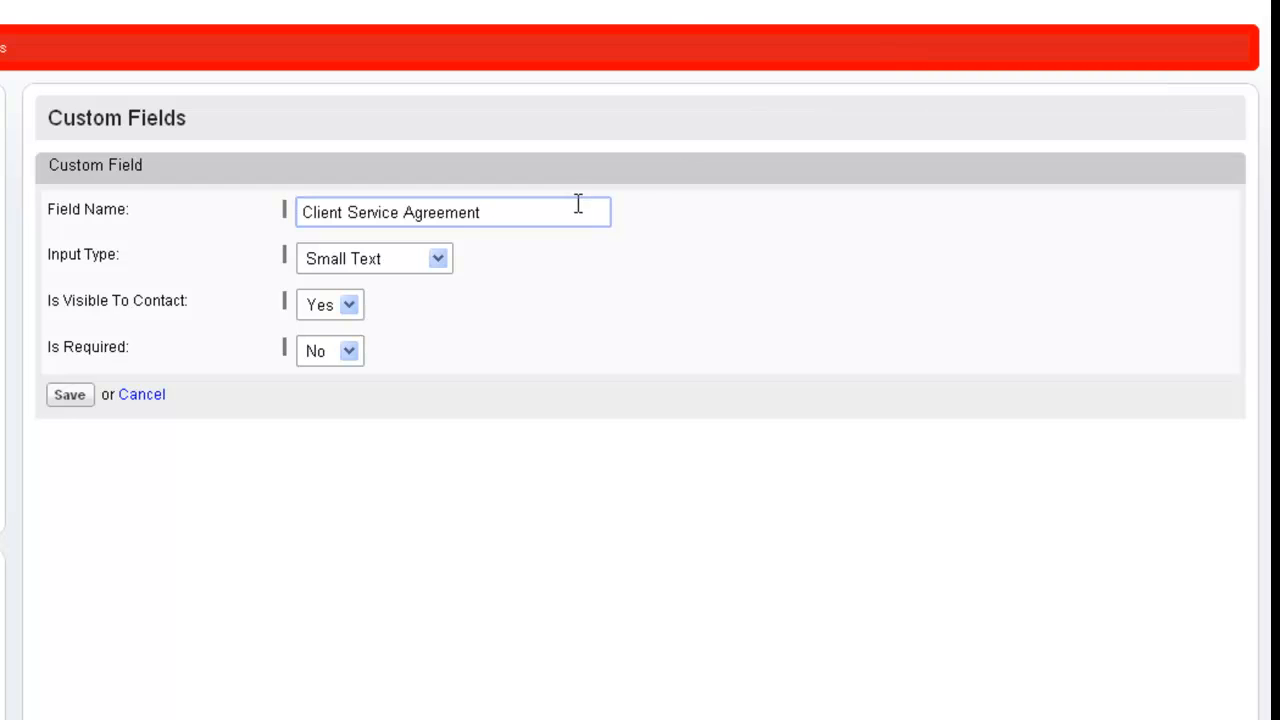
Try the Large Text input type and a Select Box with the options "Website Client" and "Database Marketing Client".
left_click(440, 262)
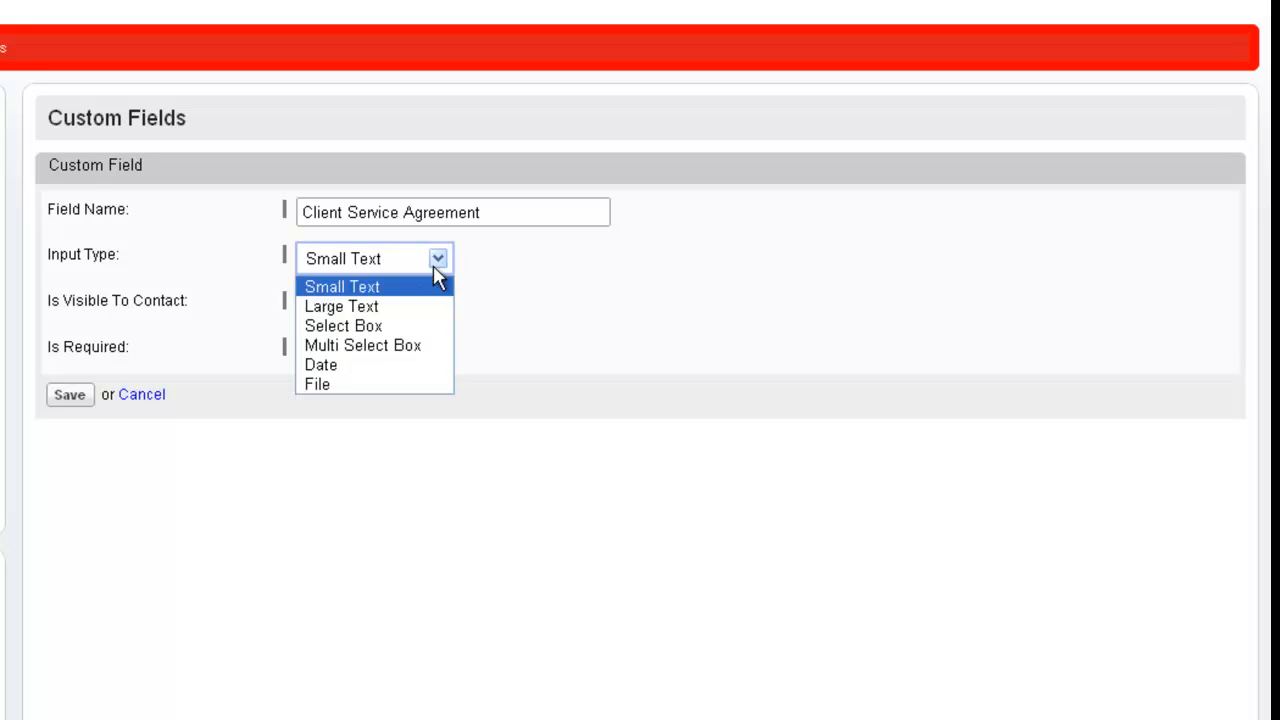
left_click(416, 305)
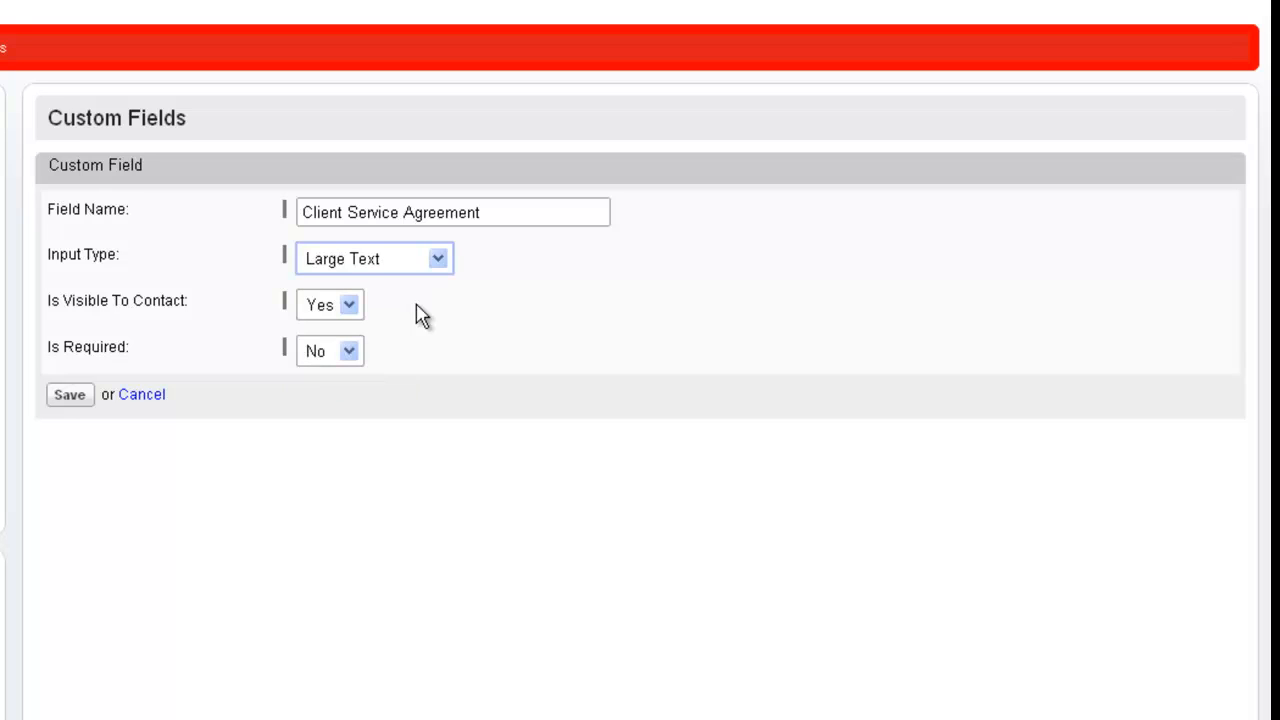
left_click(418, 265)
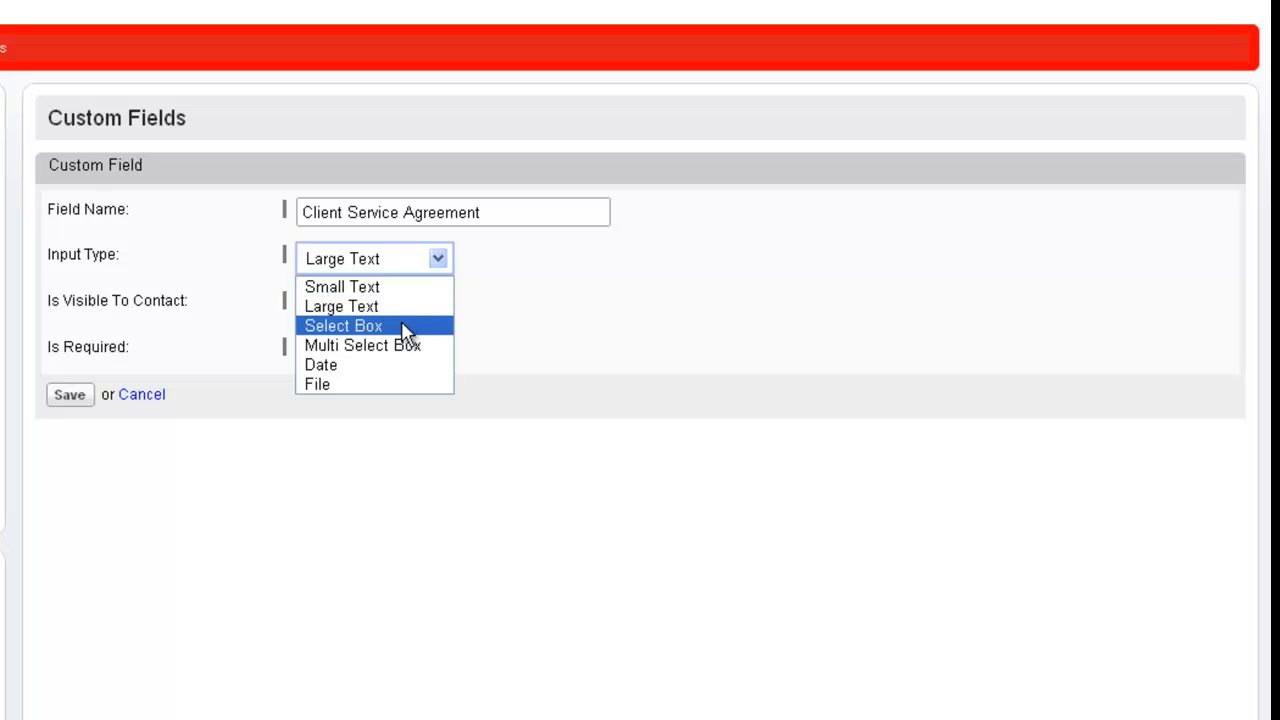
left_click(402, 326)
left_click(452, 304)
type("Website Client")
left_click(235, 471)
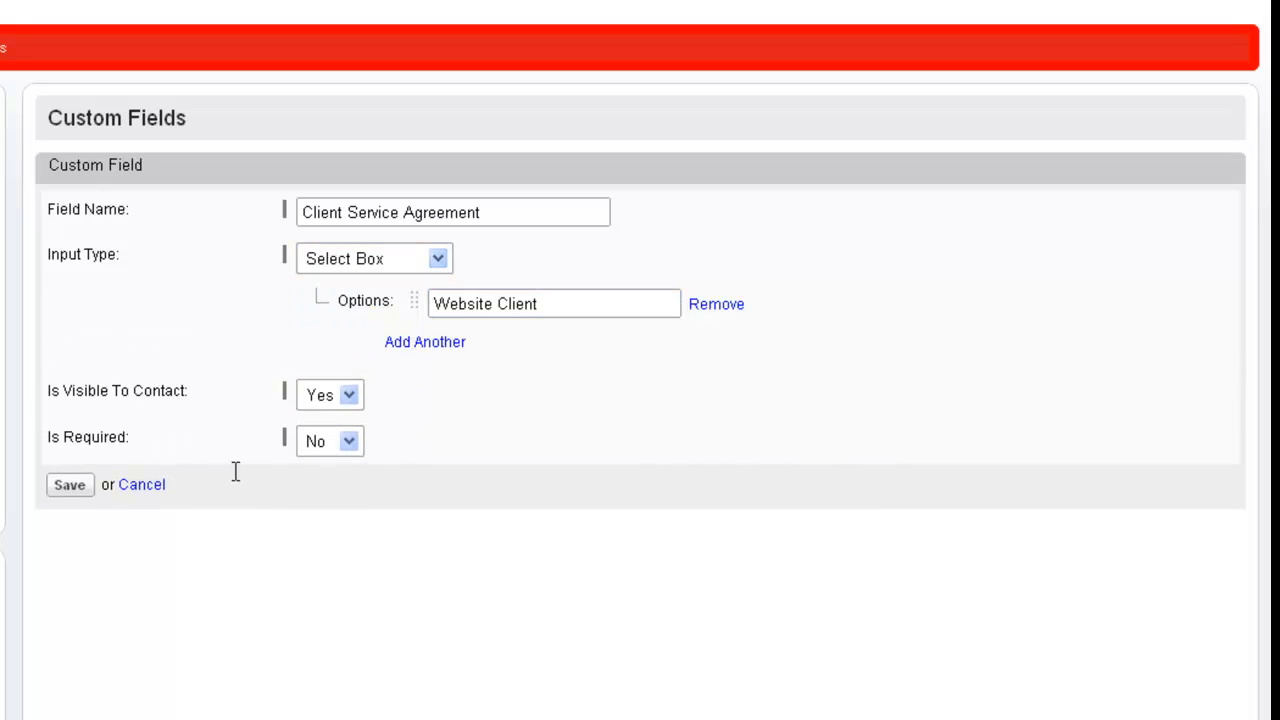
left_click(445, 343)
left_click(469, 346)
type("Database Marketing Client")
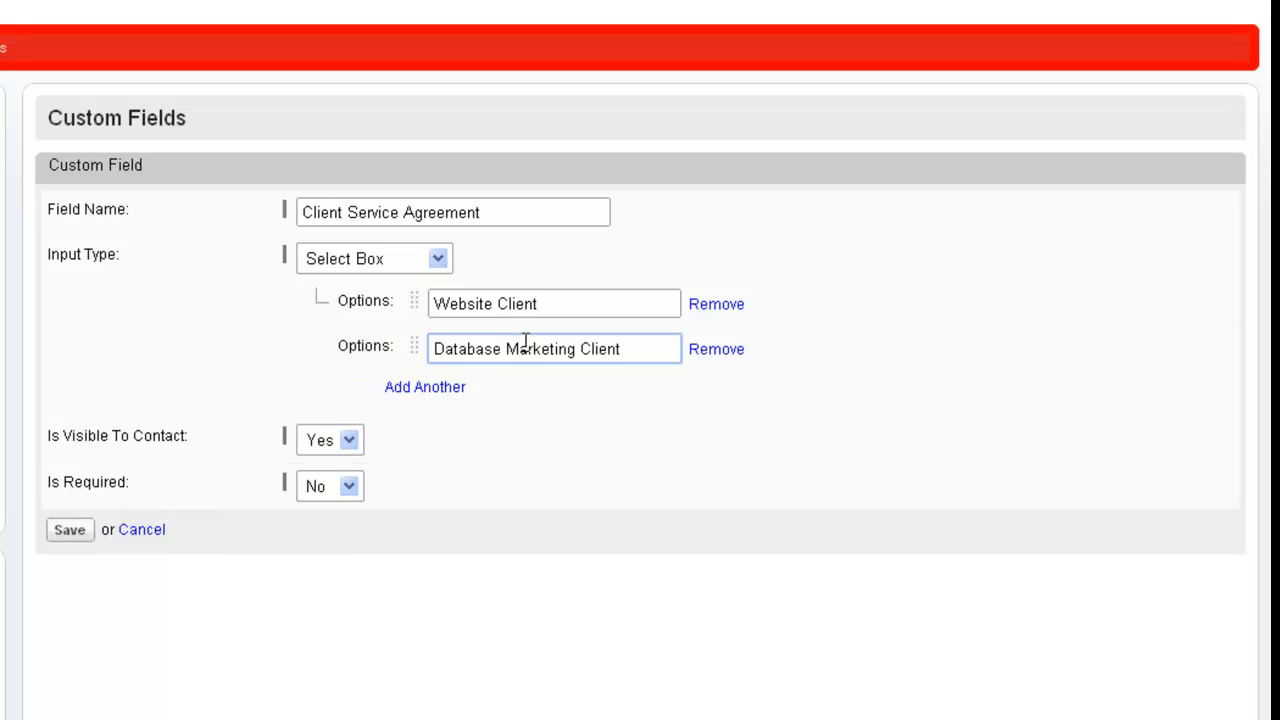
Try the Multi Select Box and Date input types for the custom field.
left_click(421, 262)
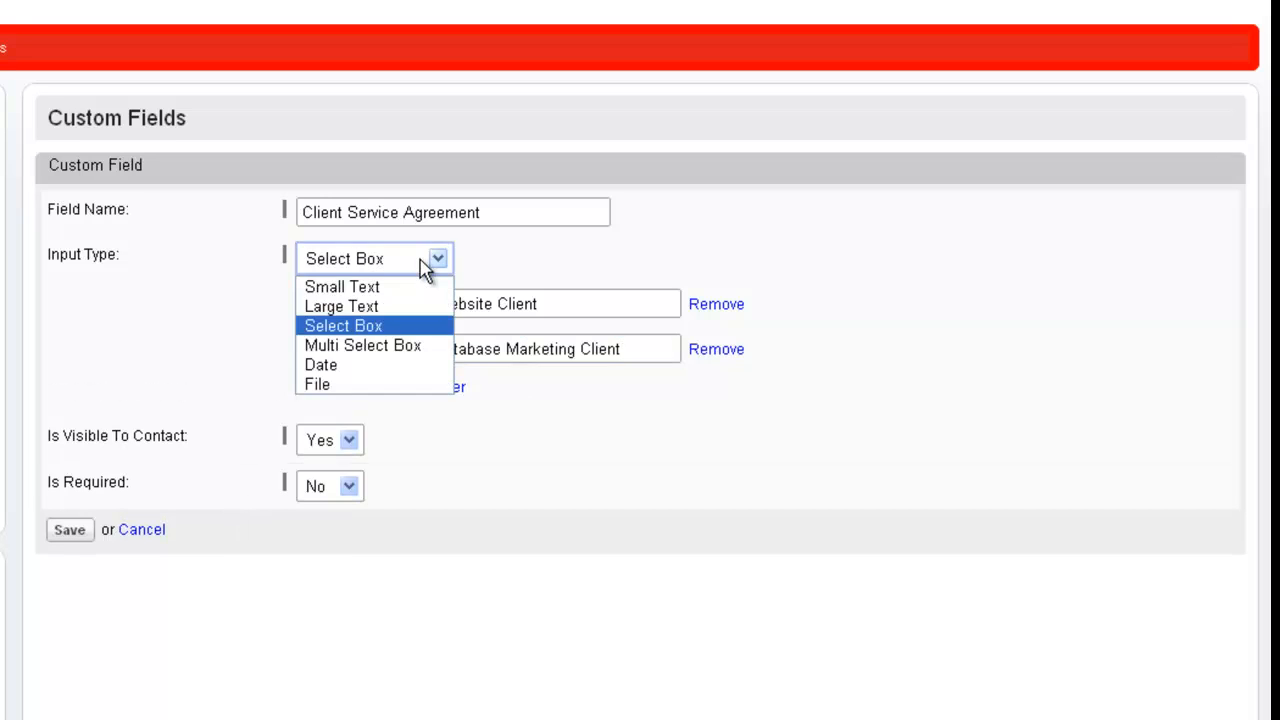
left_click(390, 343)
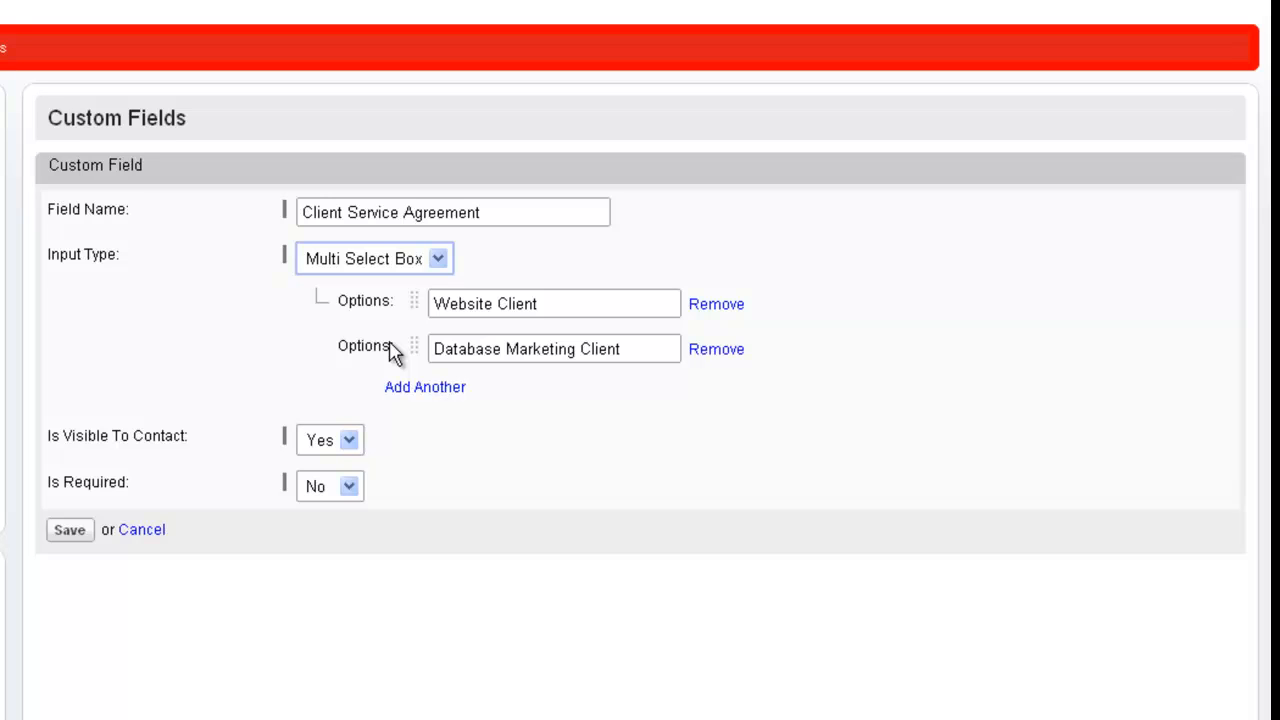
left_click(396, 266)
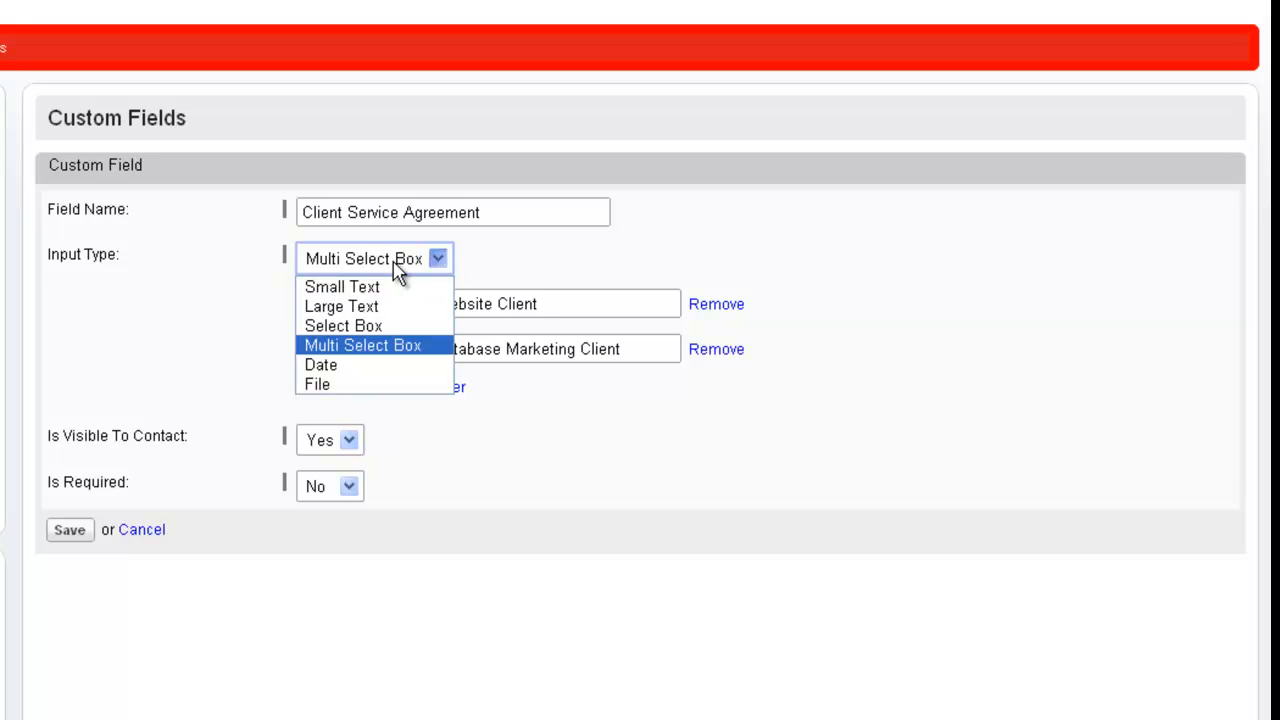
left_click(374, 366)
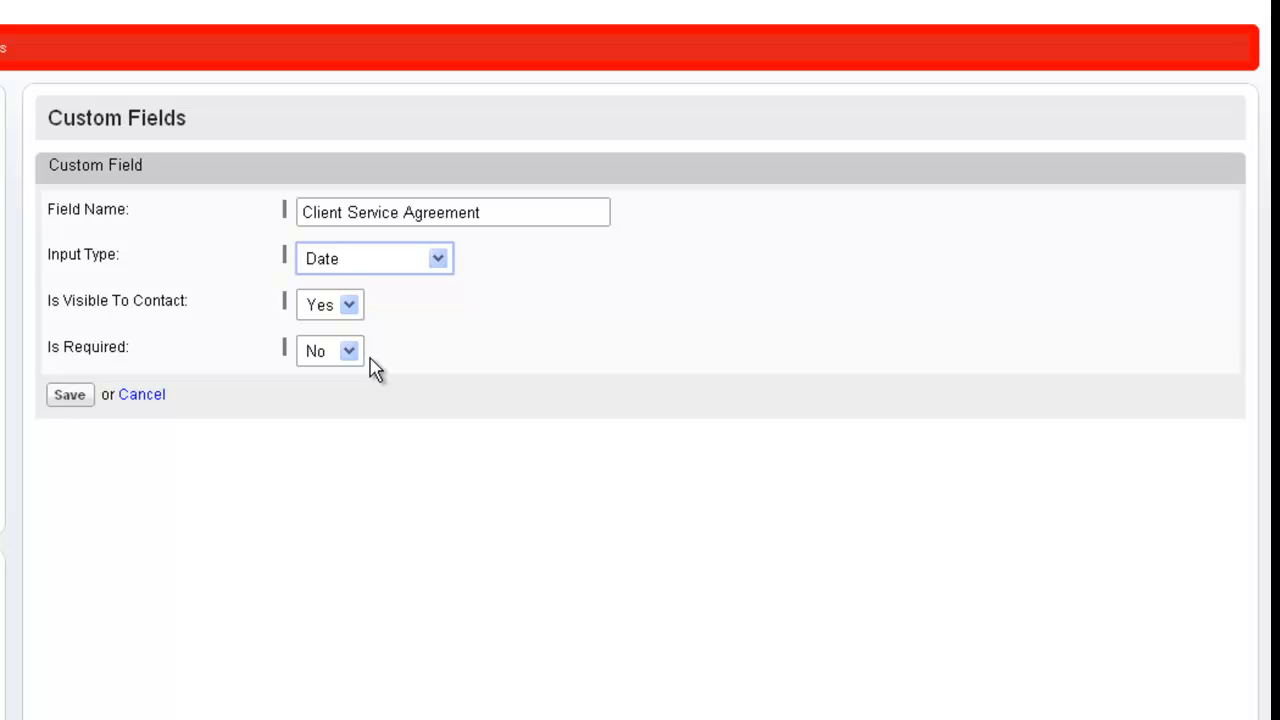
Set the custom field's input type to File and allow the Document and Image types.
left_click(371, 268)
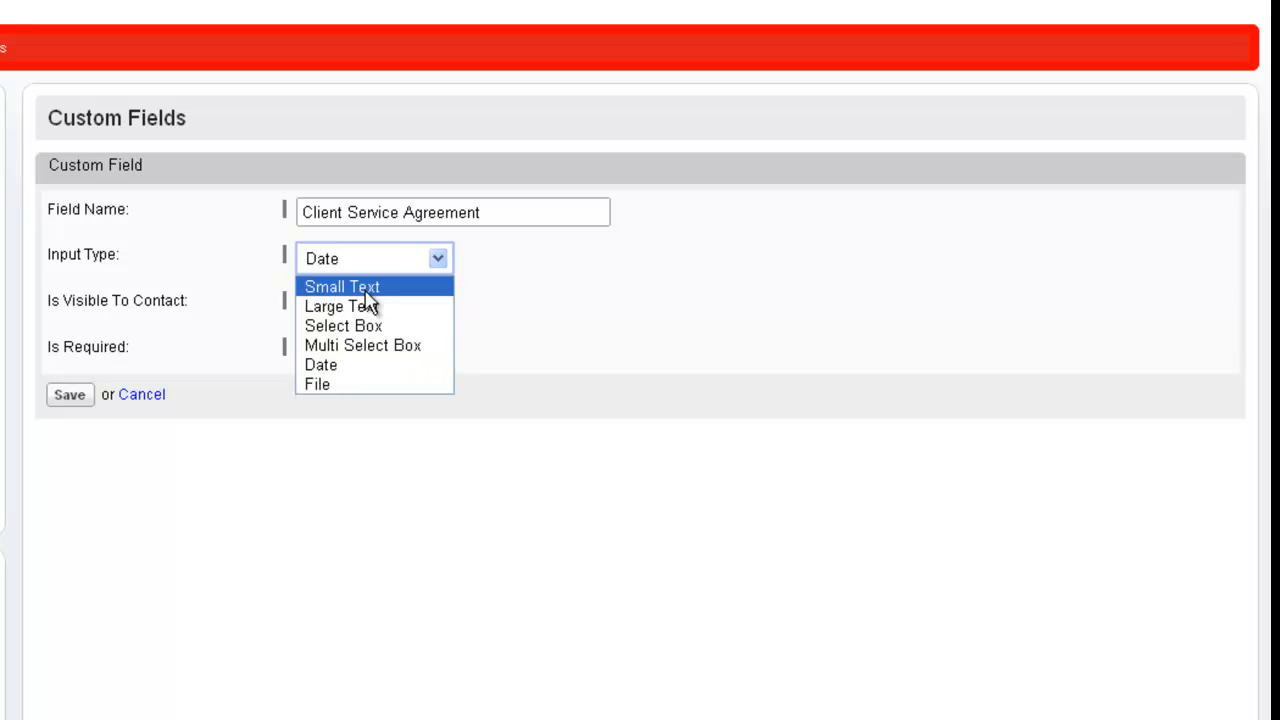
left_click(360, 388)
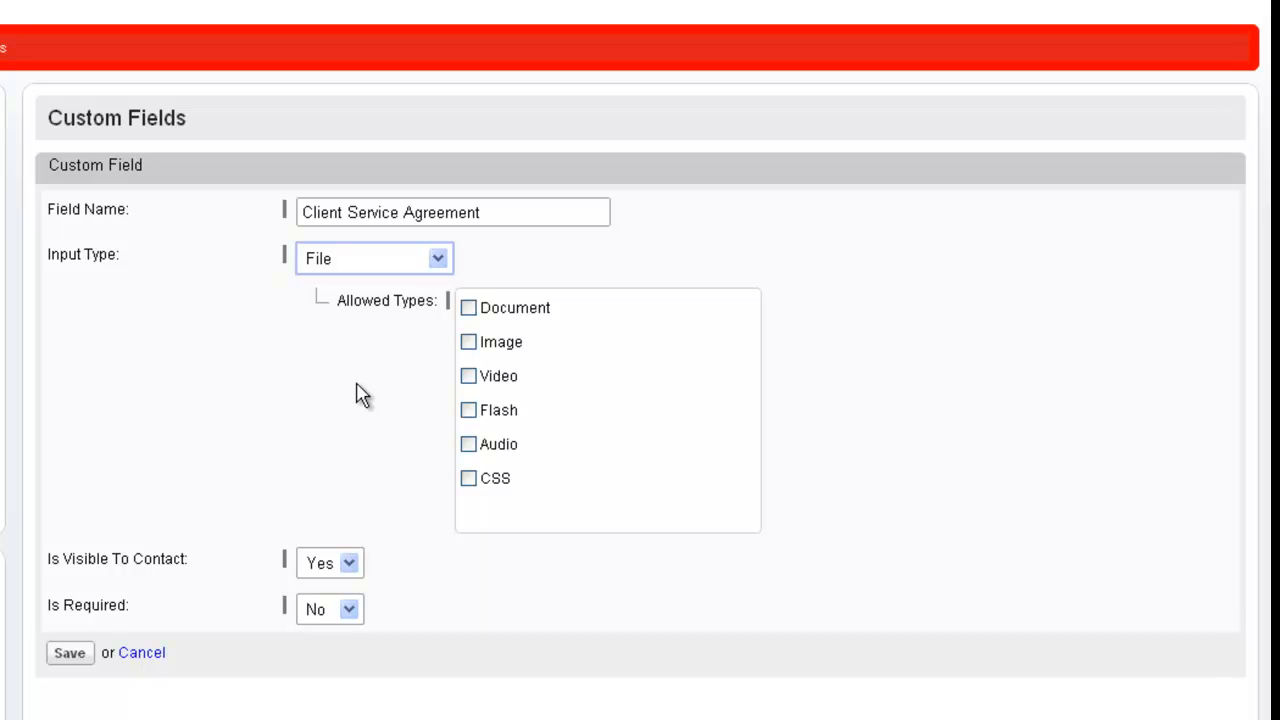
left_click(470, 310)
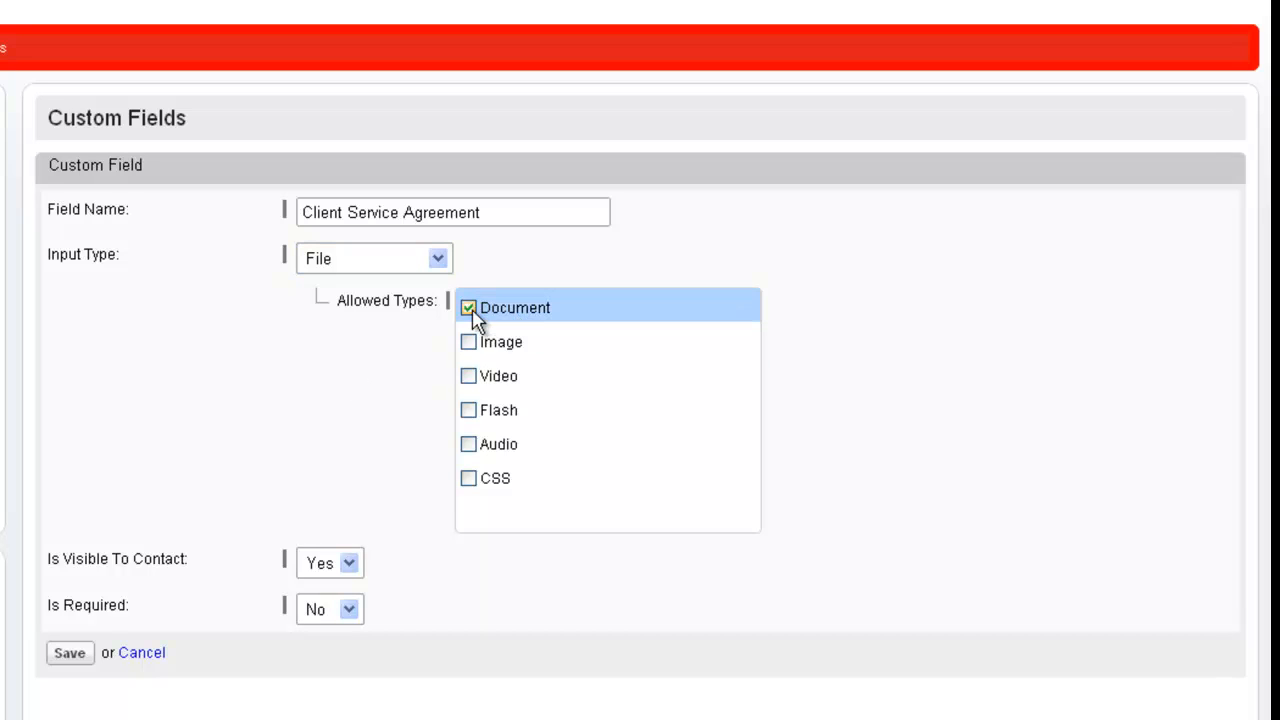
left_click(469, 343)
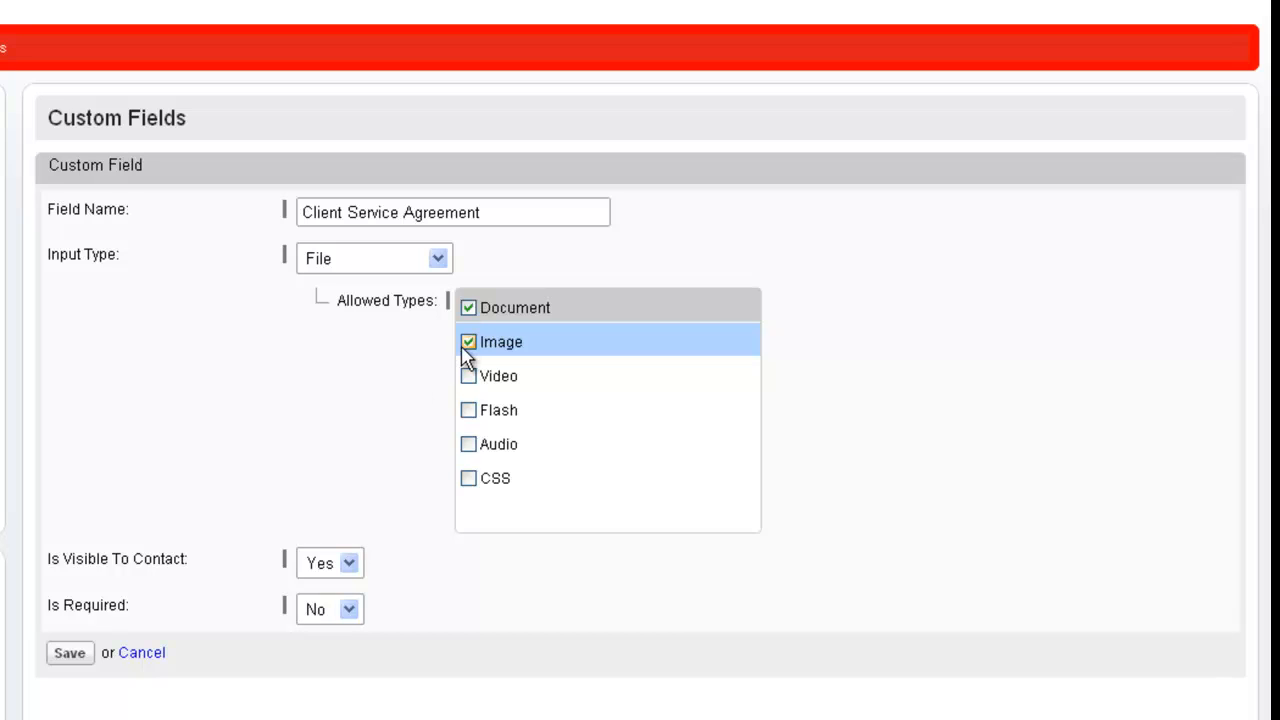
Make the custom field not visible to contacts and not required, and save it.
left_click(350, 564)
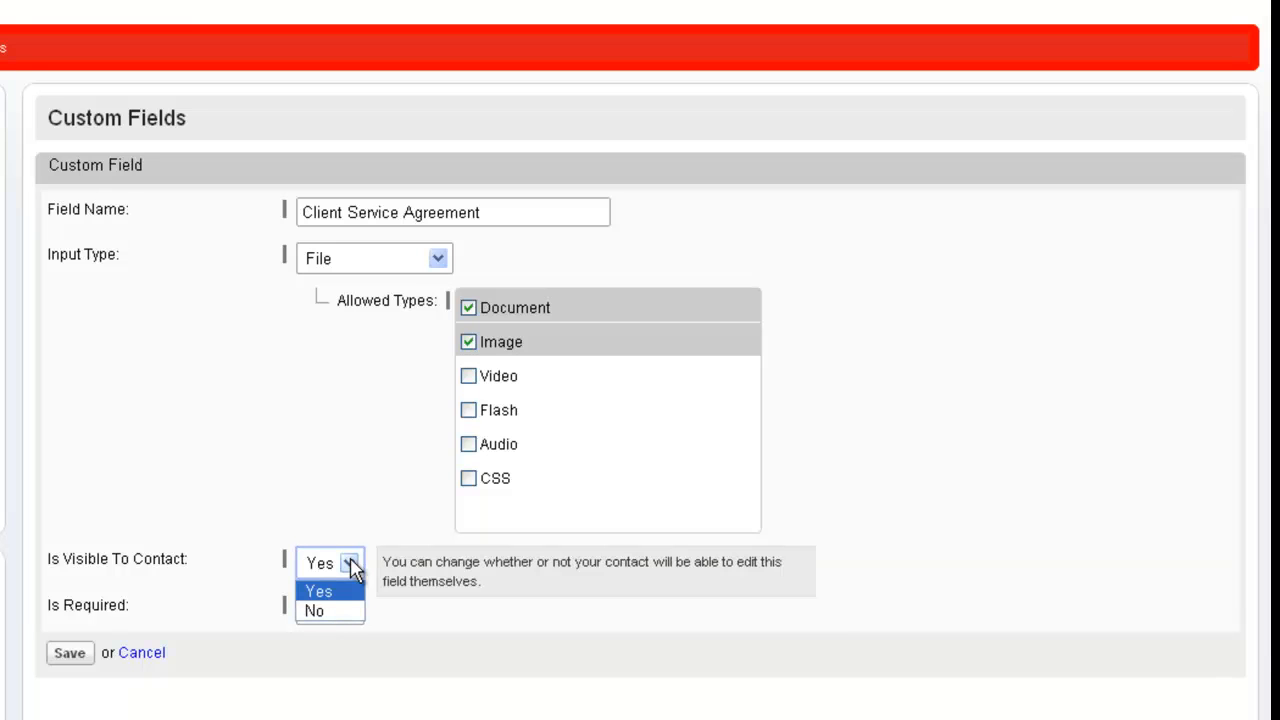
left_click(334, 606)
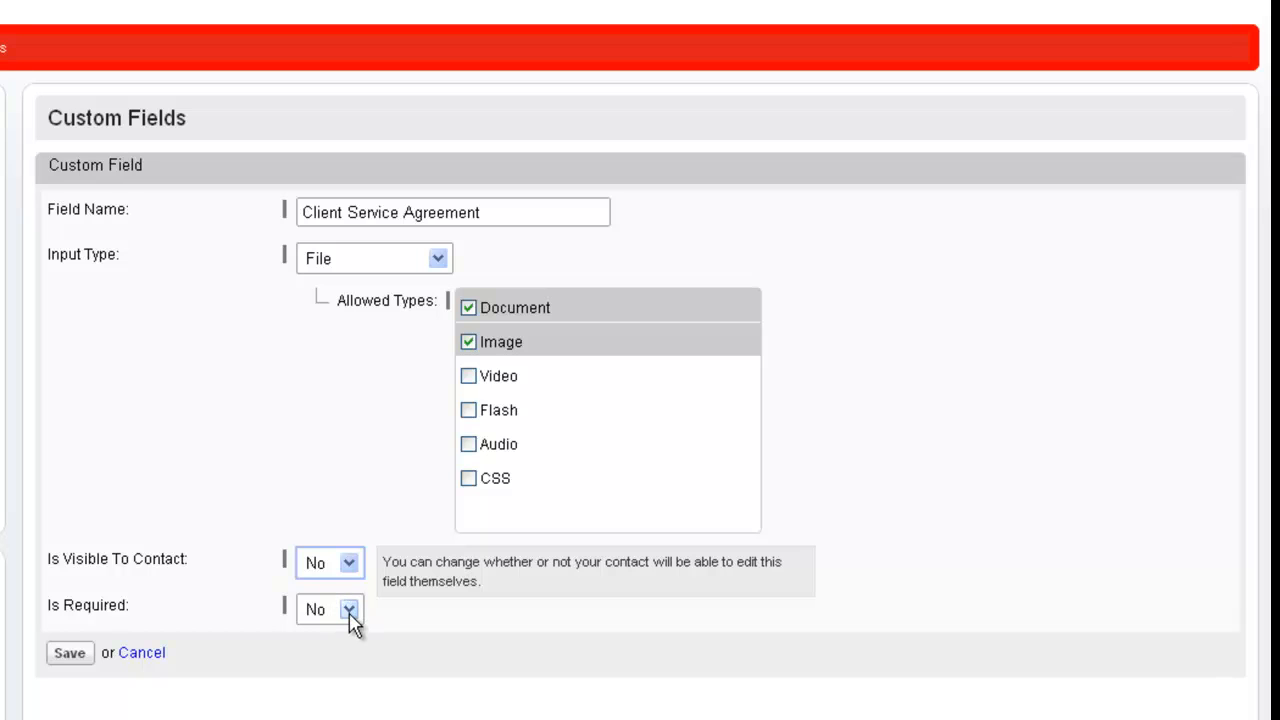
left_click(349, 611)
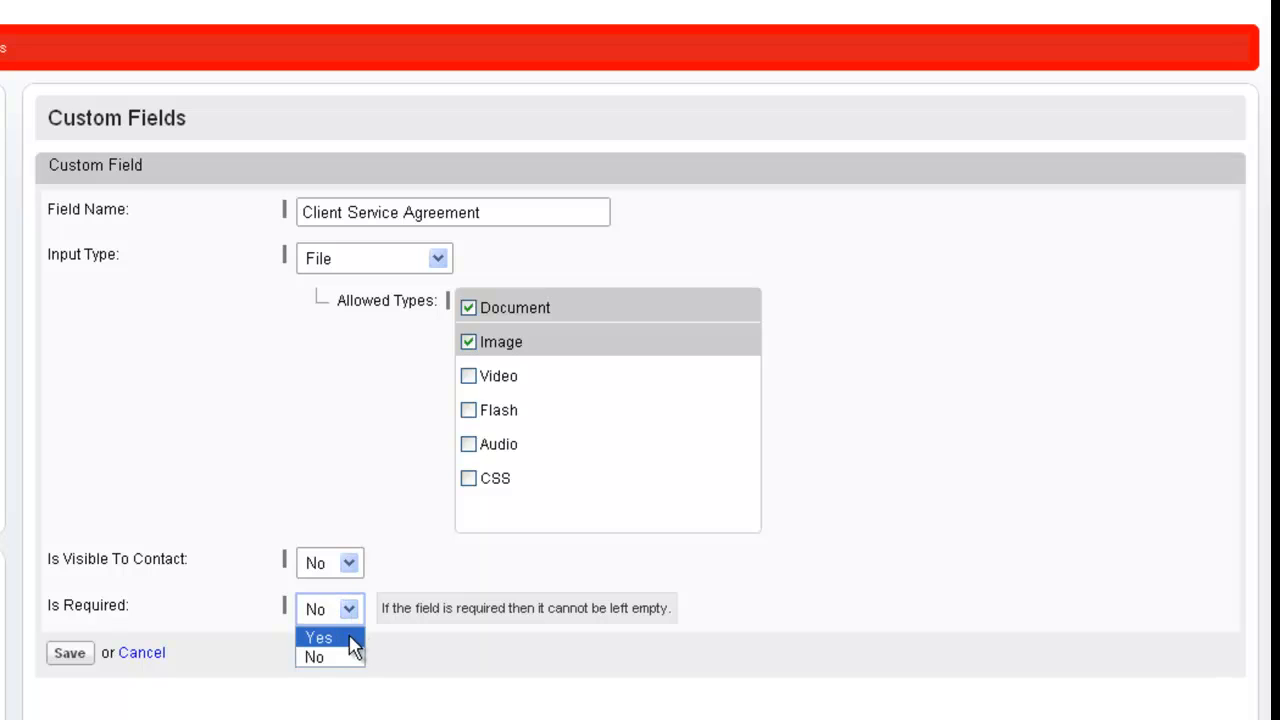
left_click(343, 658)
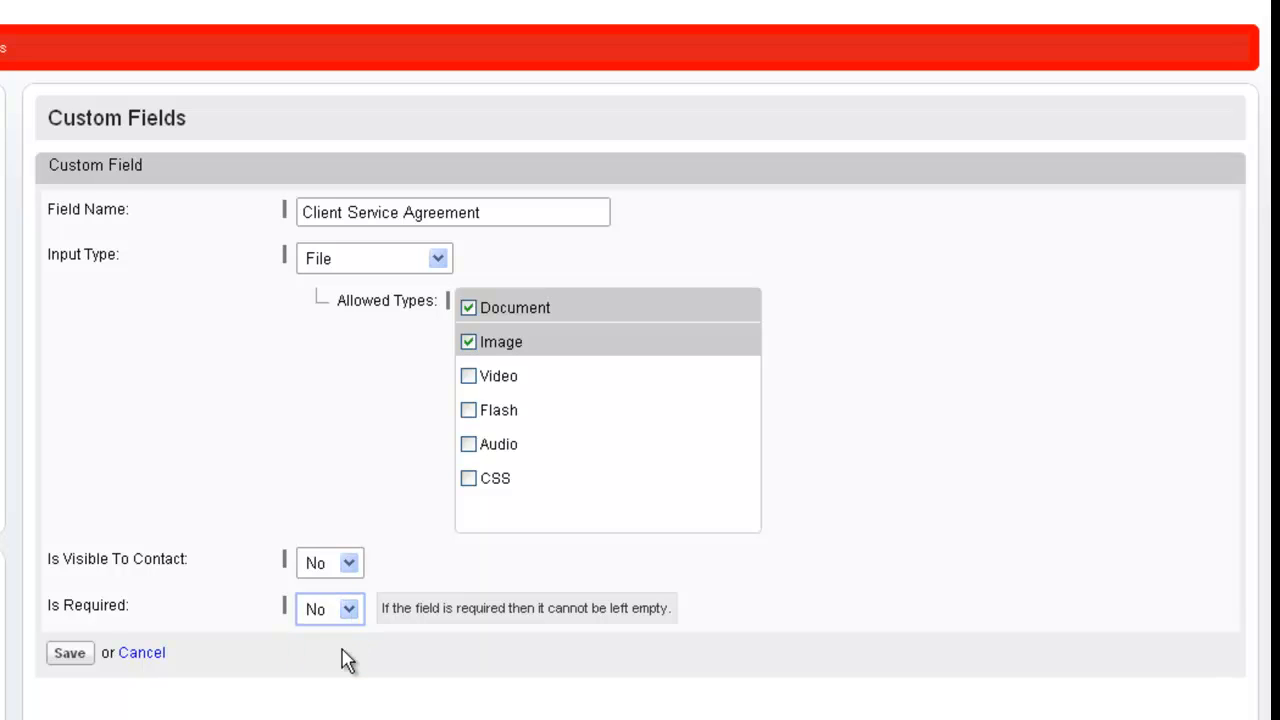
left_click(73, 660)
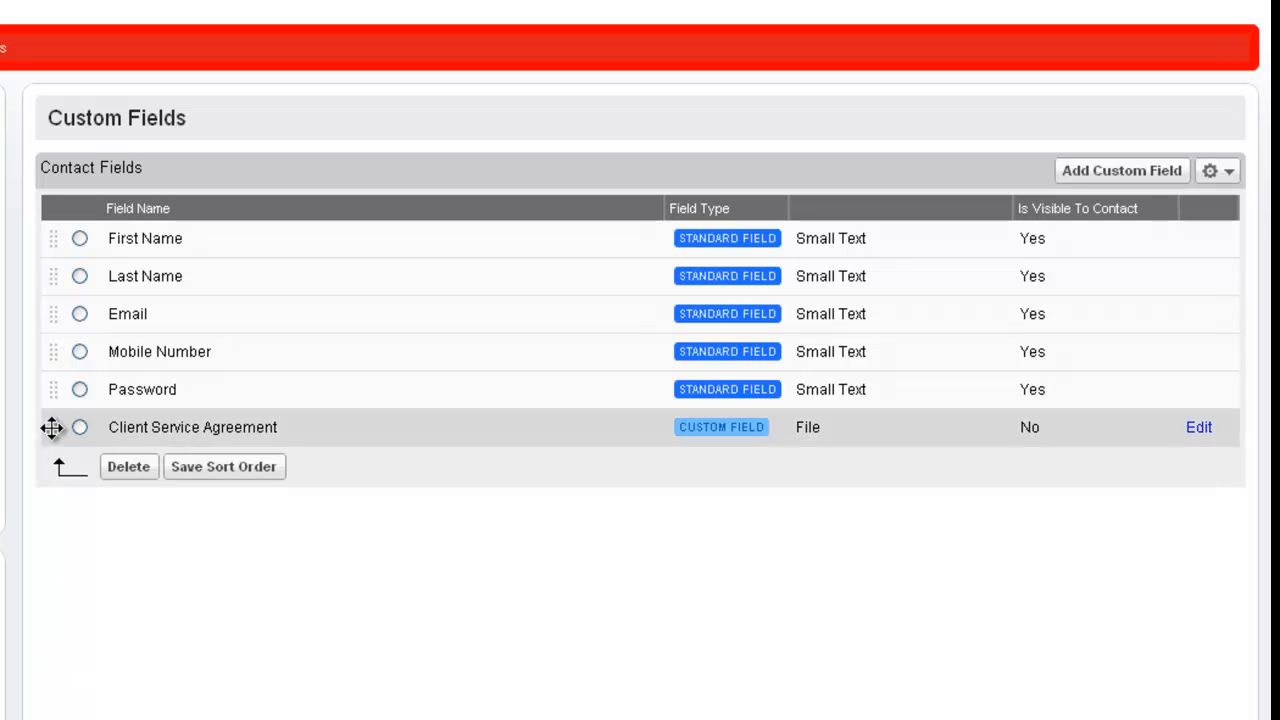
Move the Client Service Agreement field directly above Password and save the sort order.
left_click_drag(51, 428, 51, 387)
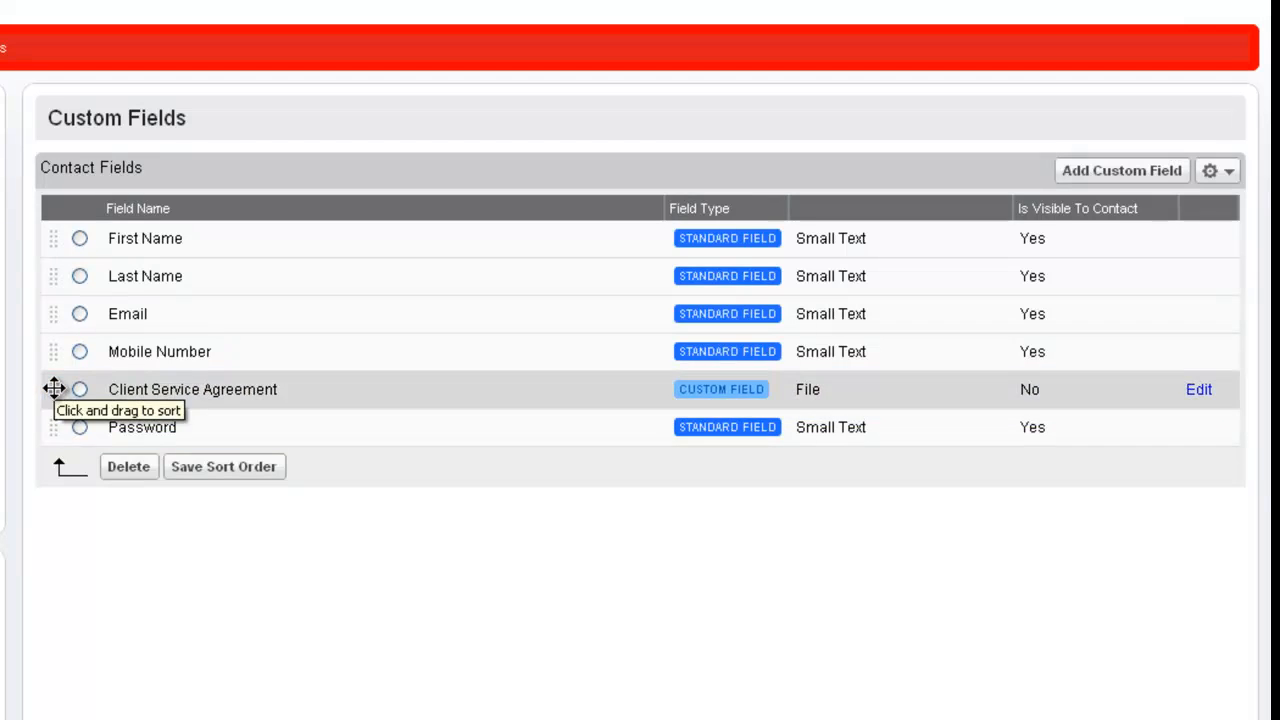
left_click(196, 468)
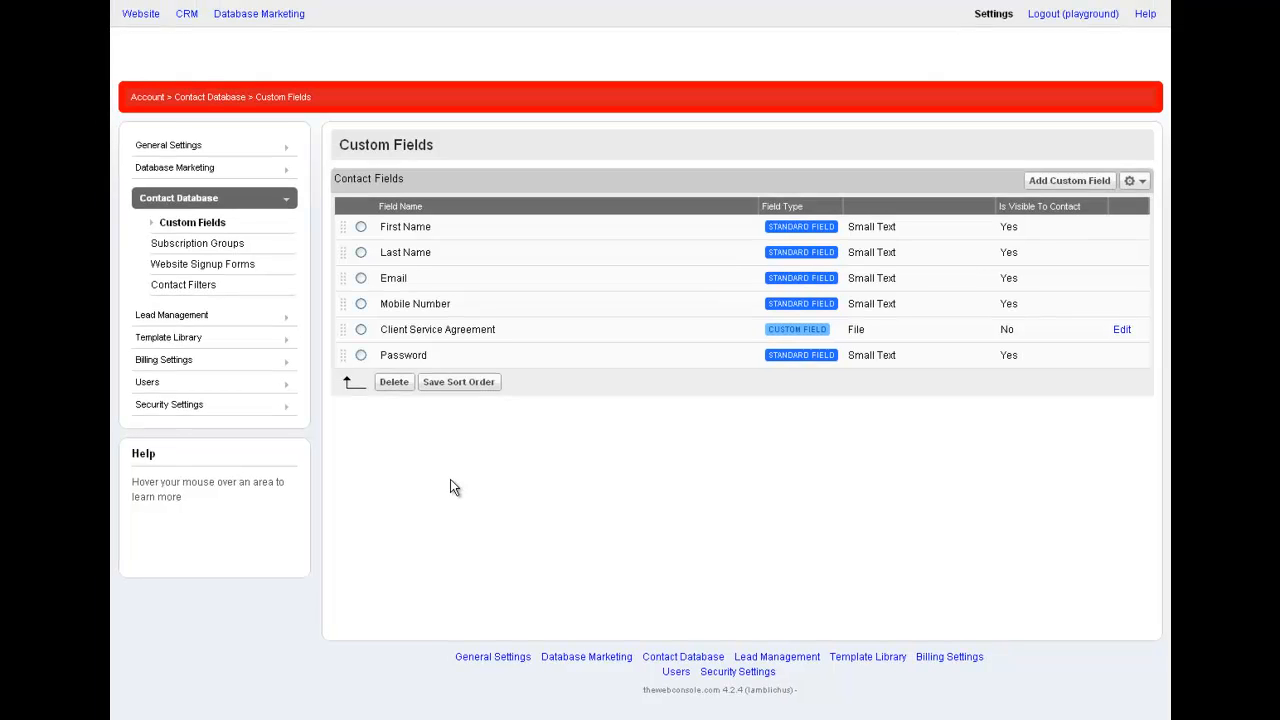
Add a subscription group named "Clients" in the Contact Database settings.
left_click(203, 246)
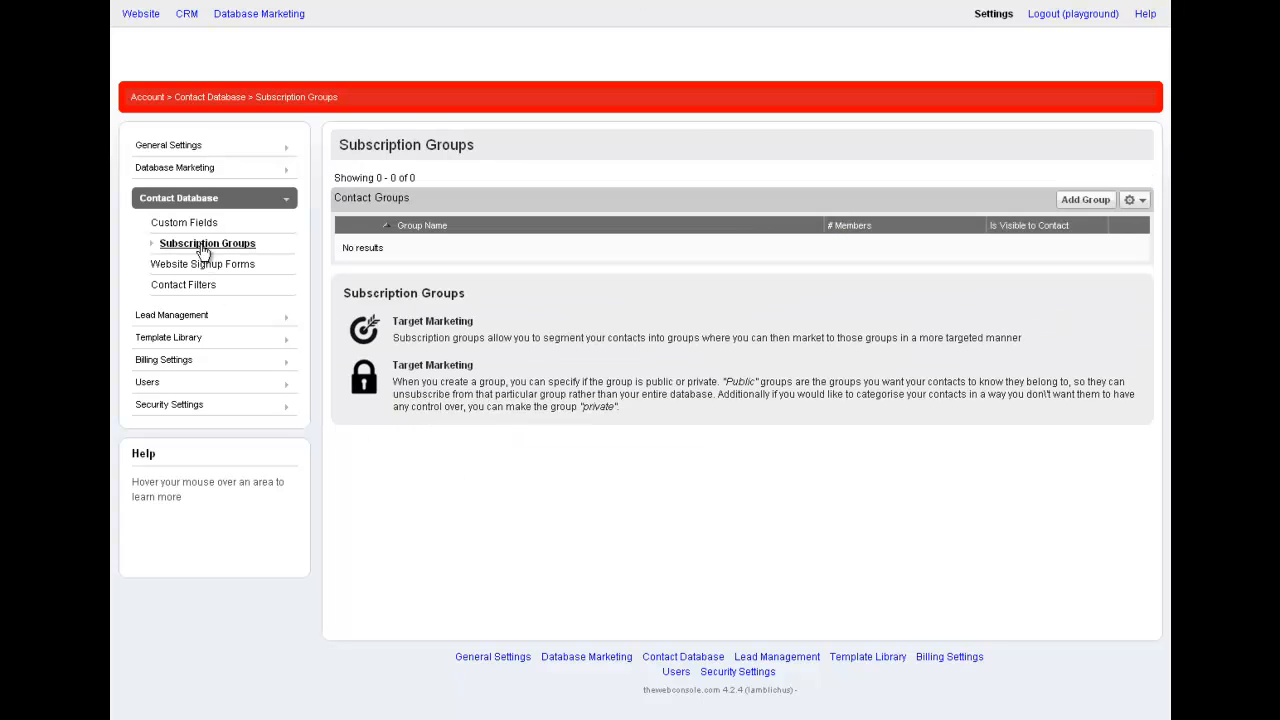
left_click(1103, 199)
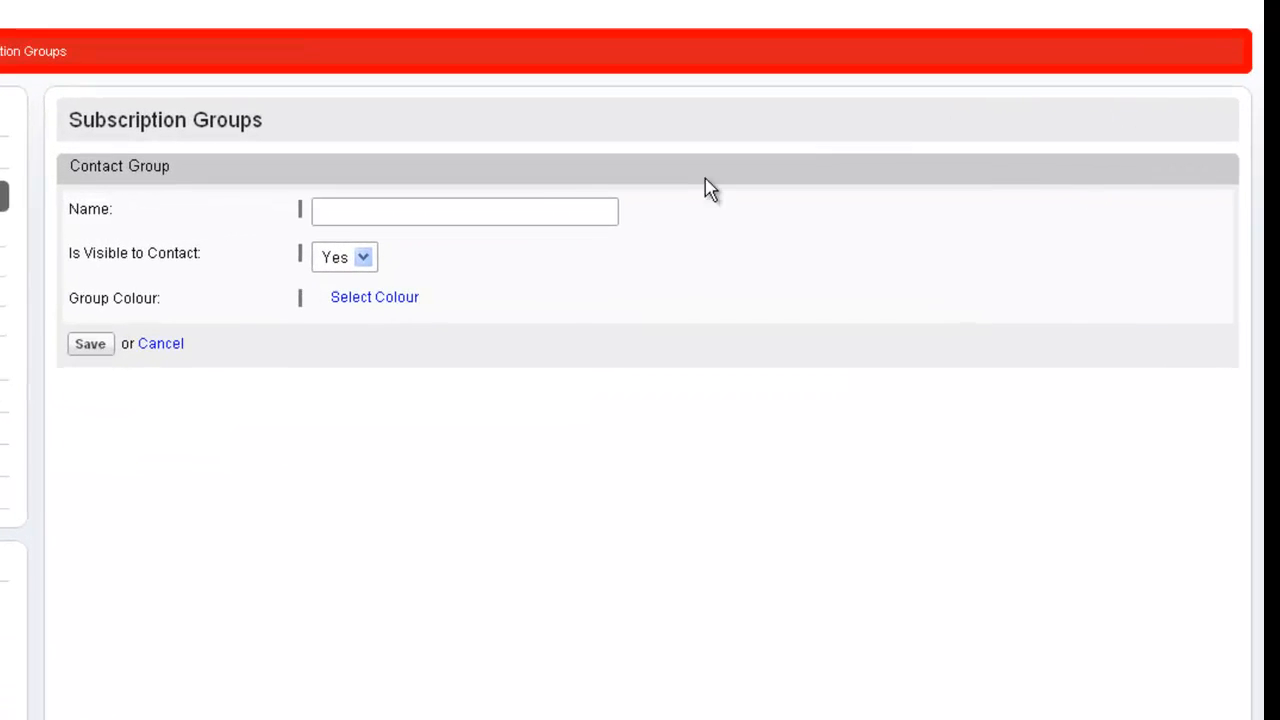
left_click(551, 211)
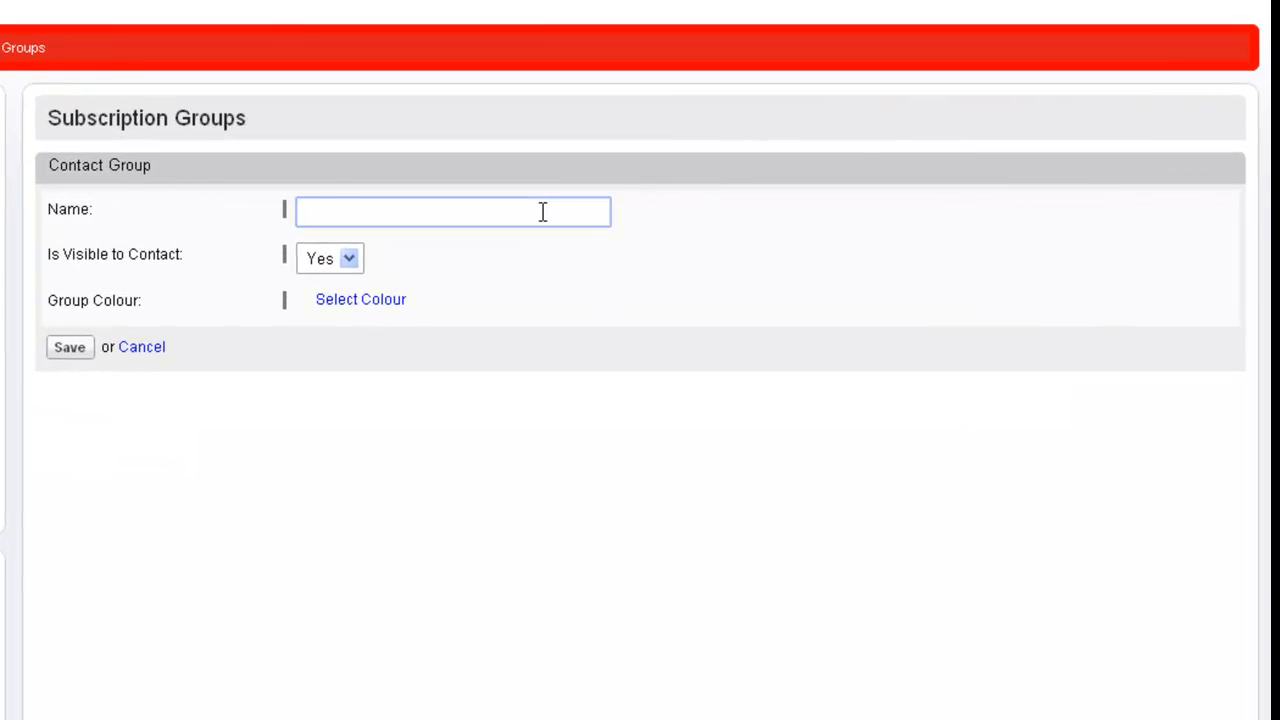
type("Clients")
Make the Clients group not visible to contacts, give it a blue group colour, and save it.
left_click(352, 262)
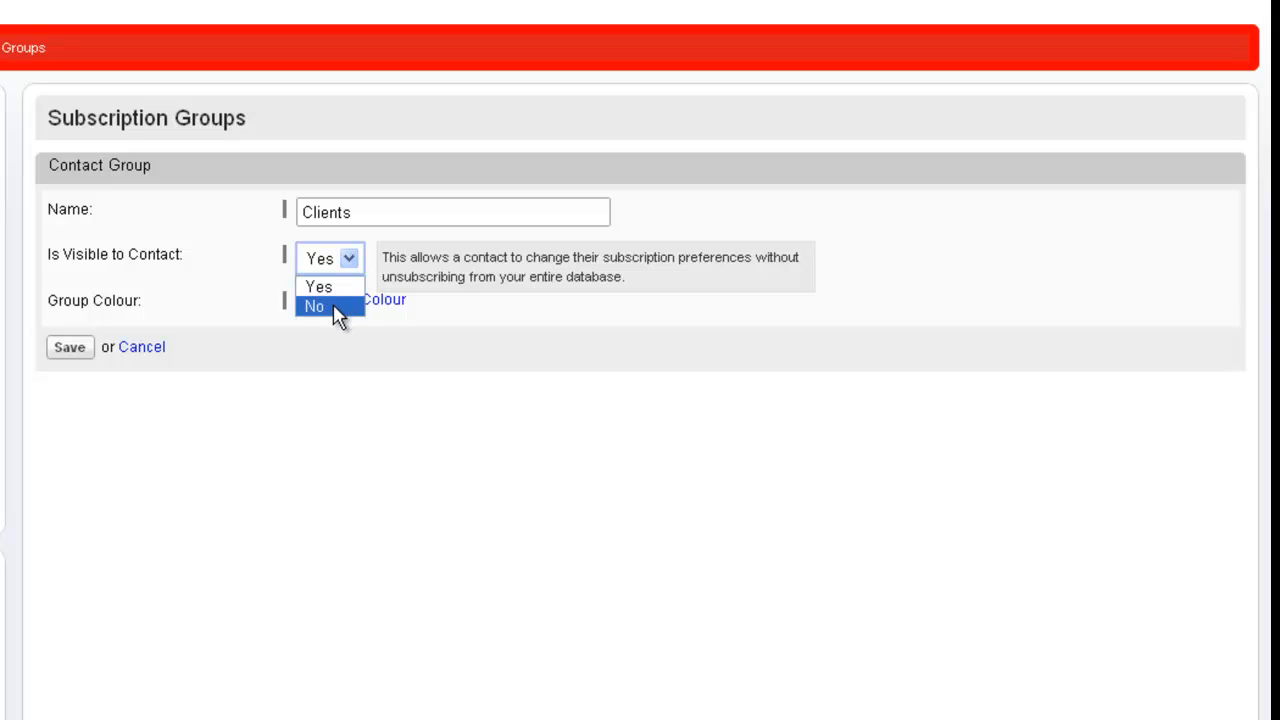
left_click(338, 316)
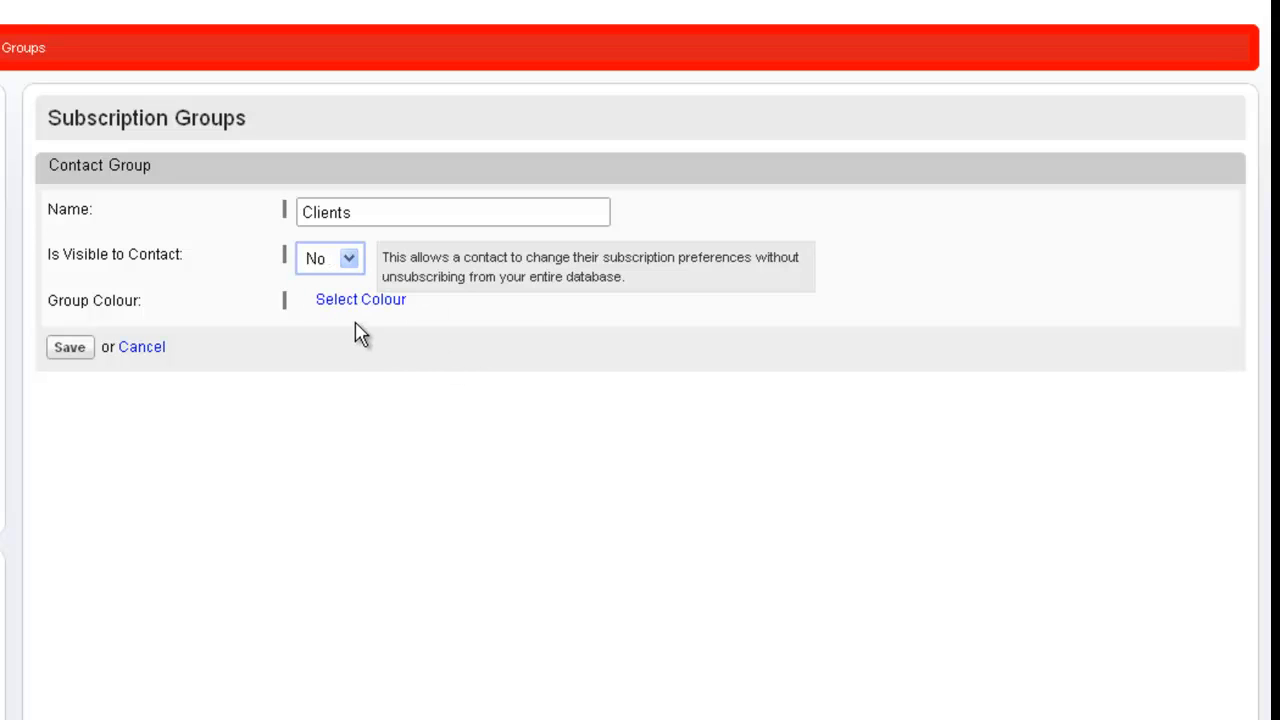
left_click(357, 303)
left_click(322, 356)
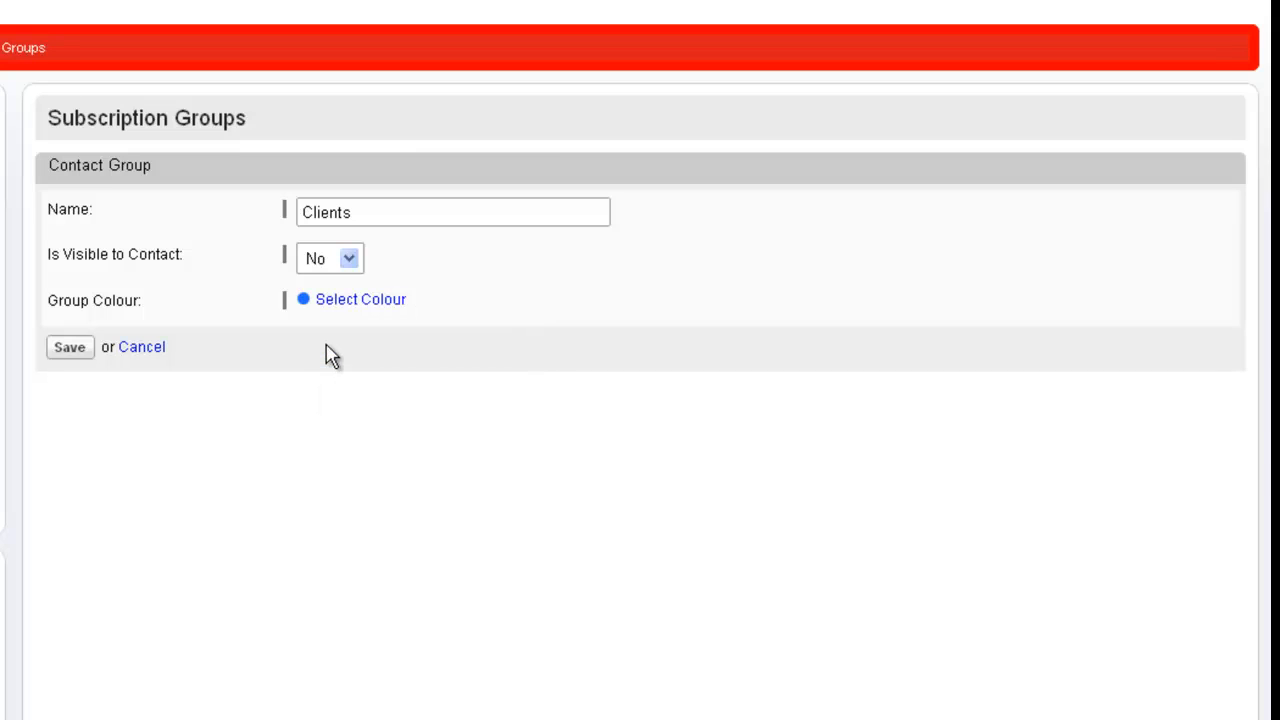
left_click(62, 352)
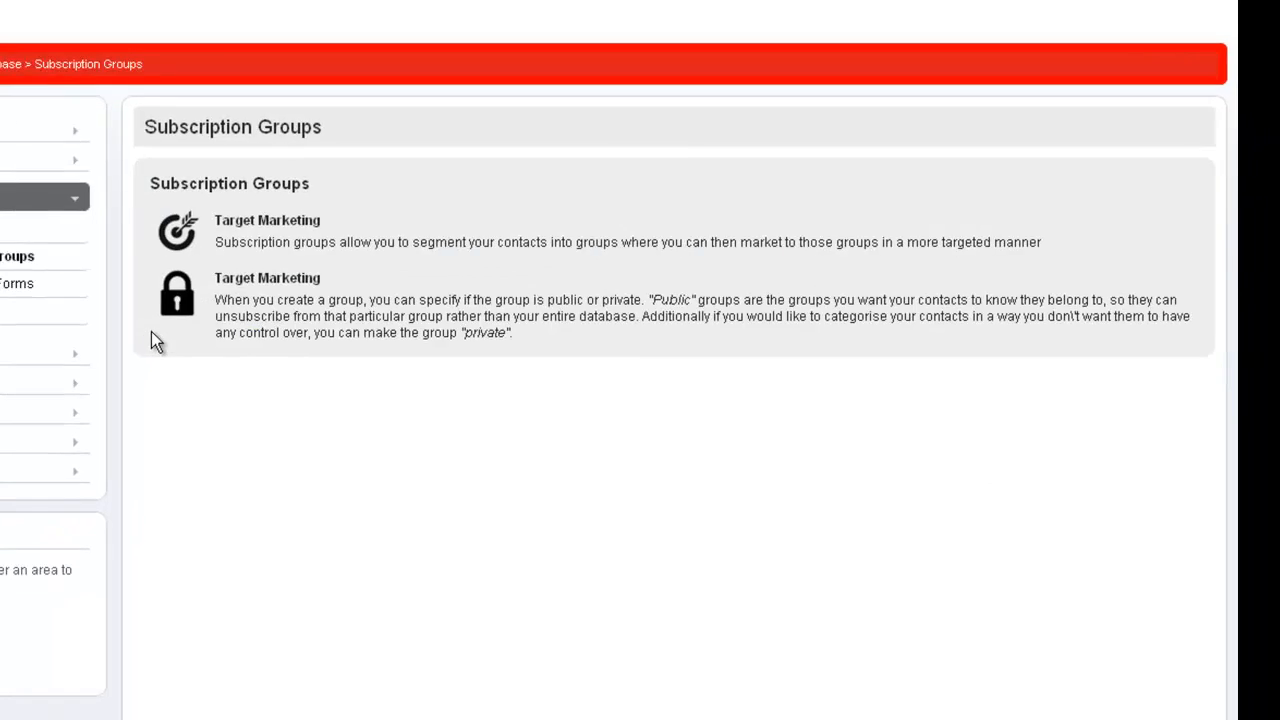